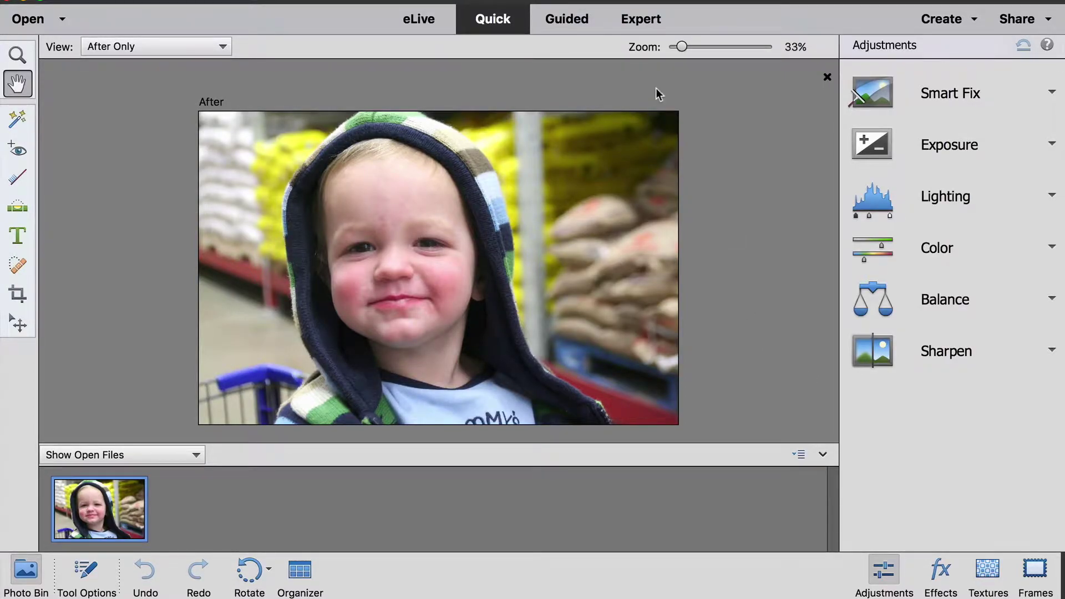
- Start the Replace Background guided edit from the Guided gallery's Special Edits
click(574, 25)
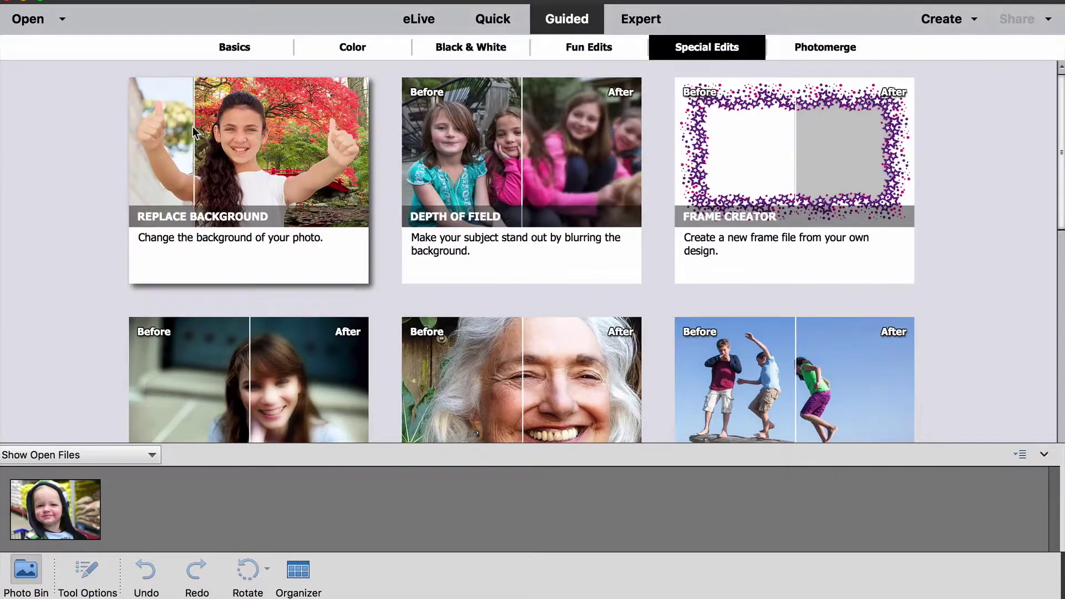
click(194, 132)
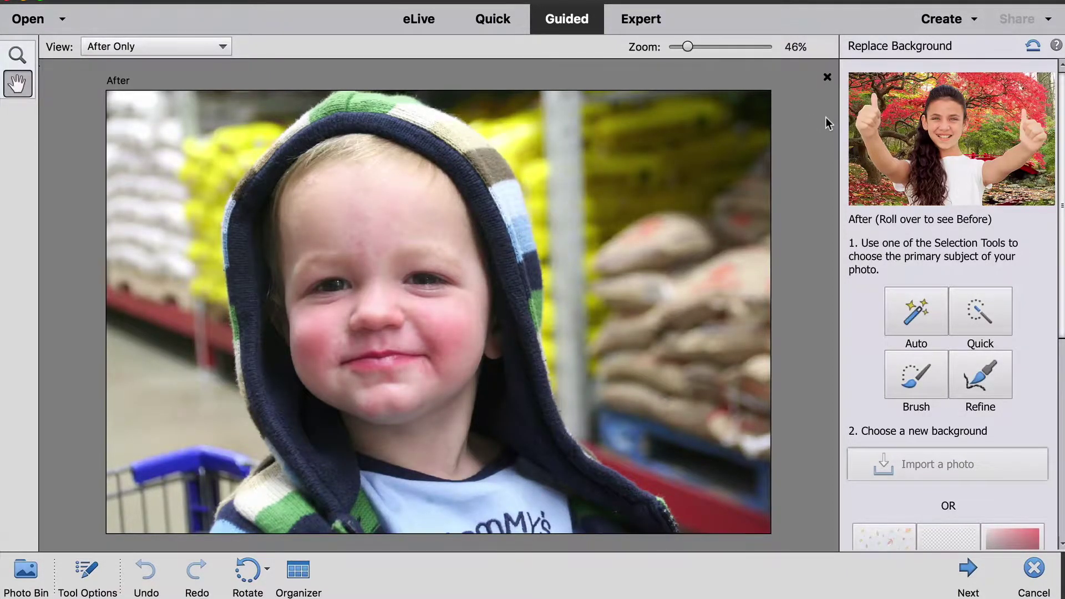
mouse_move(873, 100)
- Zoom out and box in the toddler with Auto selection to select him as the subject
click(914, 309)
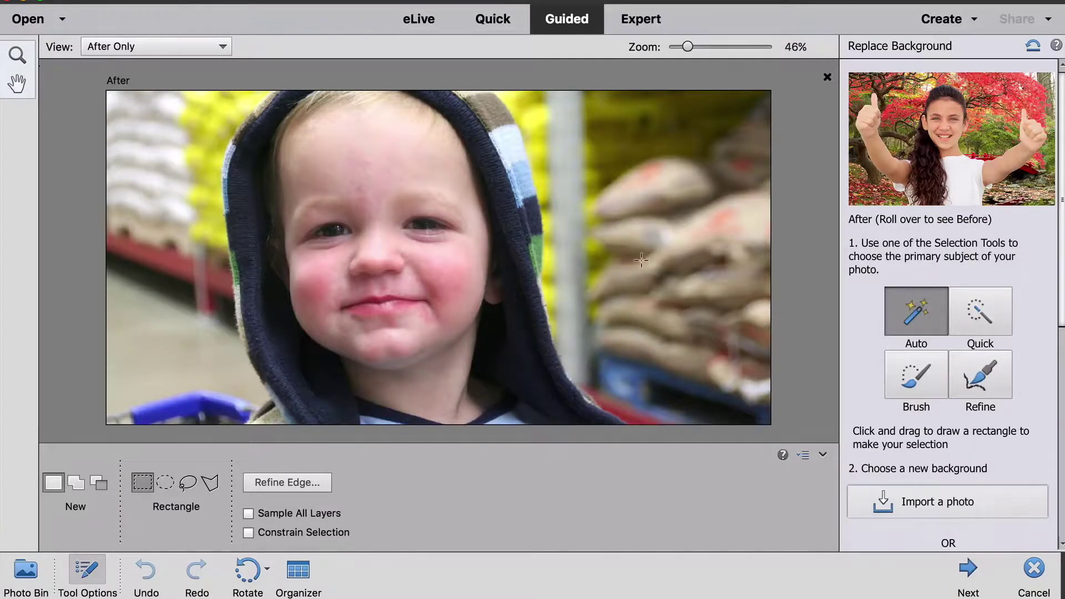
key(ctrl+minus)
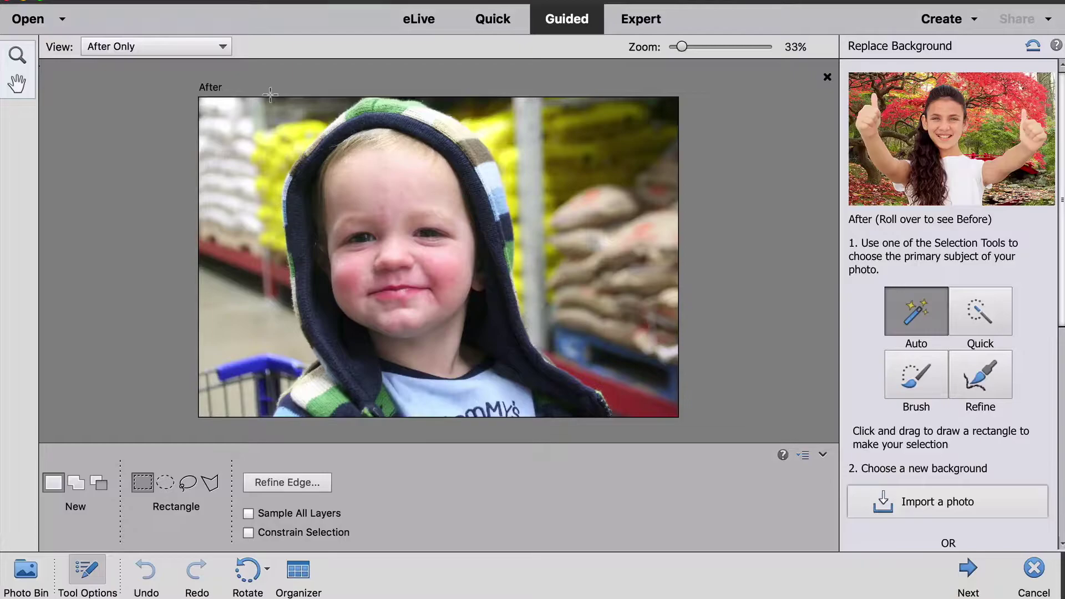
drag(251, 95, 626, 416)
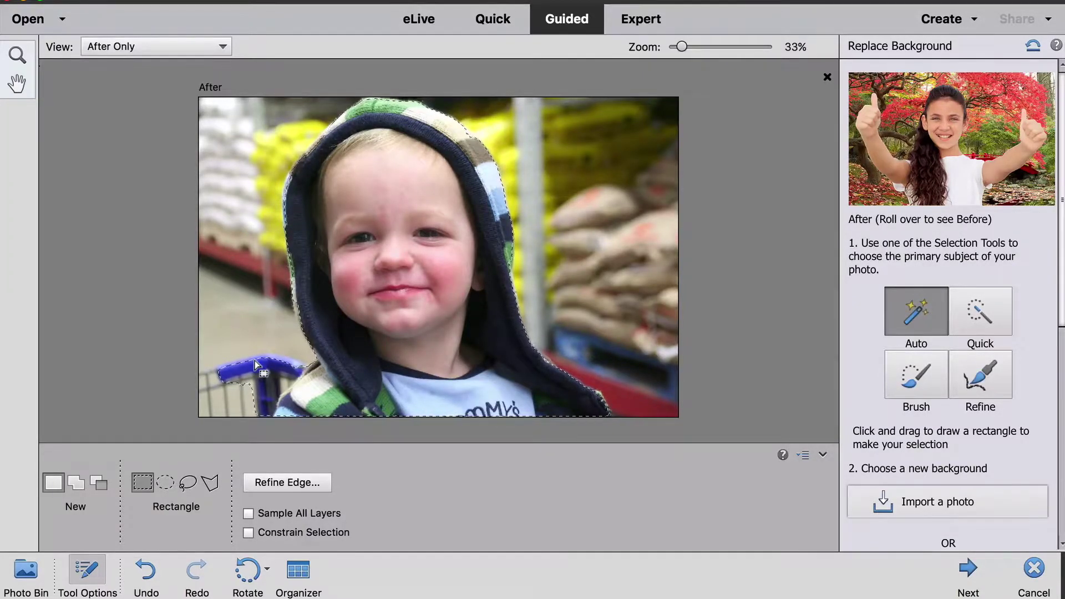
click(981, 375)
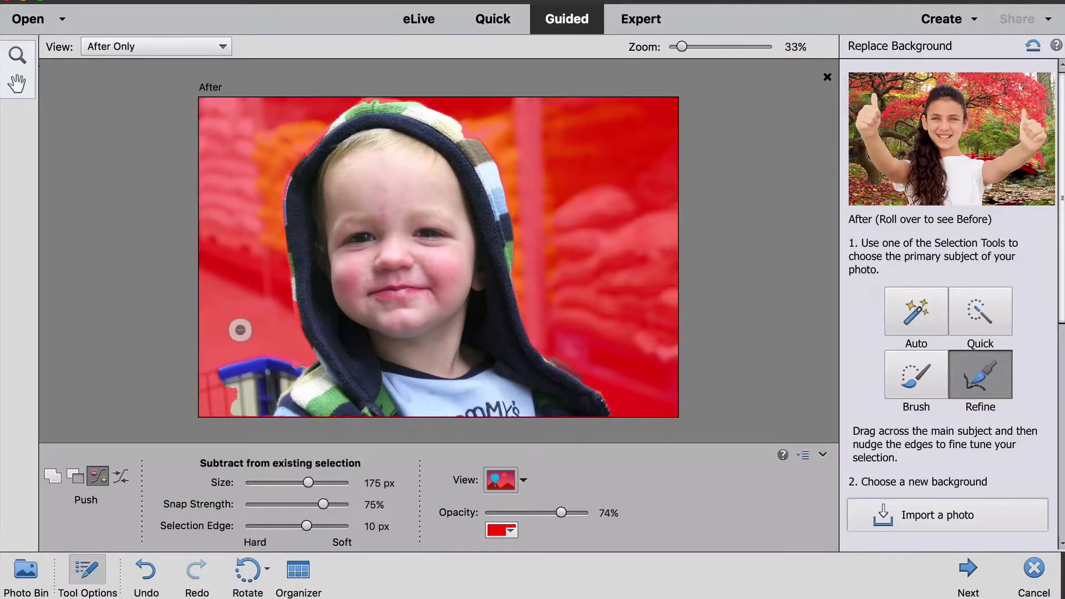
- Subtract the blue shopping cart from the toddler selection
drag(238, 356, 231, 405)
mouse_move(234, 353)
mouse_down()
mouse_move(220, 384)
mouse_move(244, 357)
mouse_move(221, 408)
mouse_move(255, 359)
mouse_move(241, 411)
mouse_move(270, 362)
mouse_move(267, 405)
mouse_up()
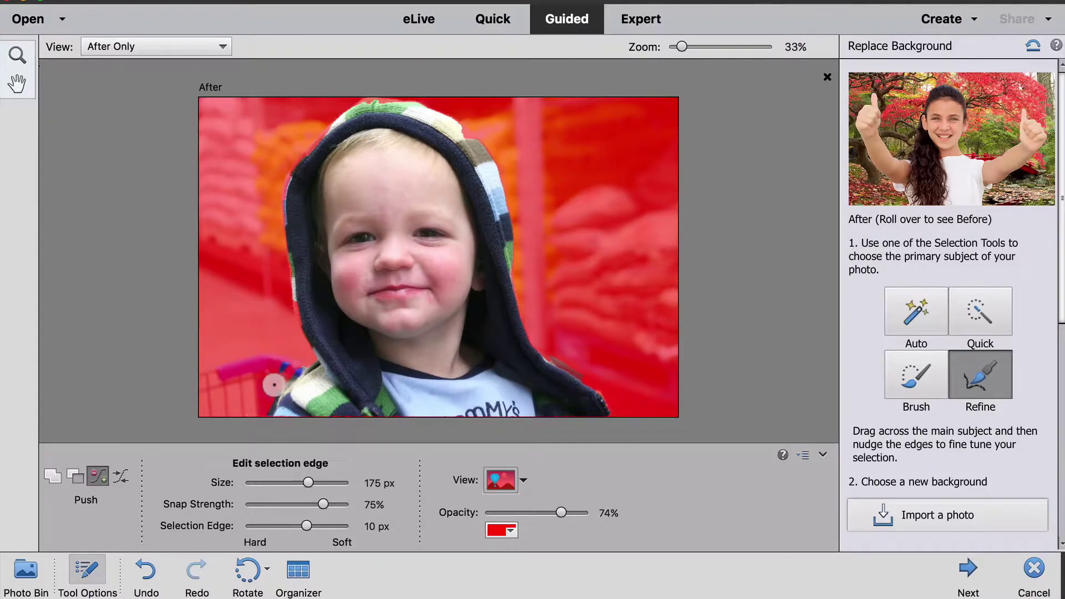
drag(273, 381, 275, 369)
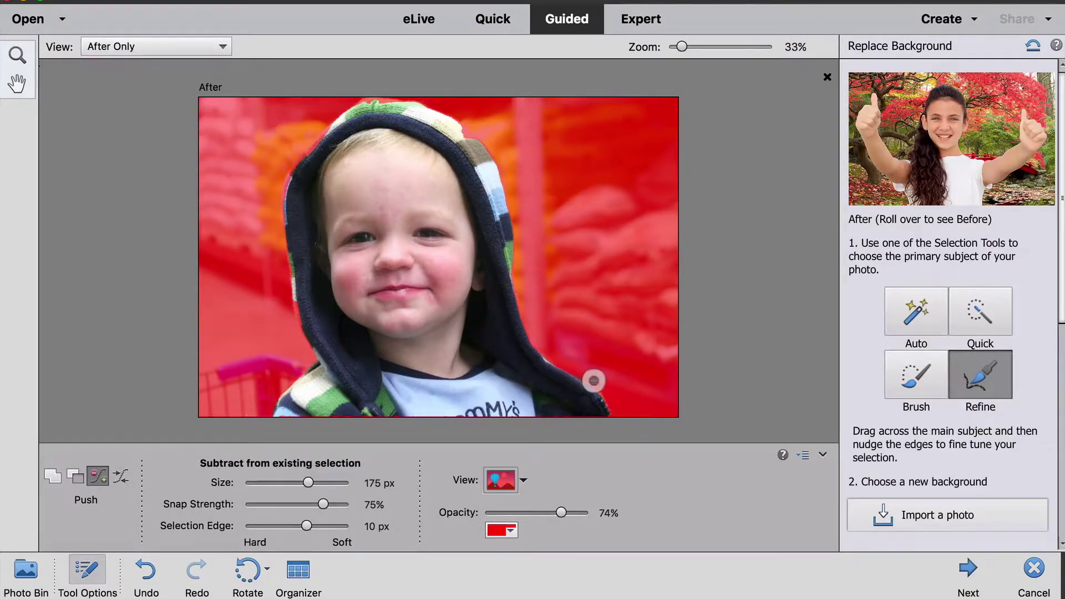
- Add the hood's top, right edge and lower-left part to the selection
key(alt)
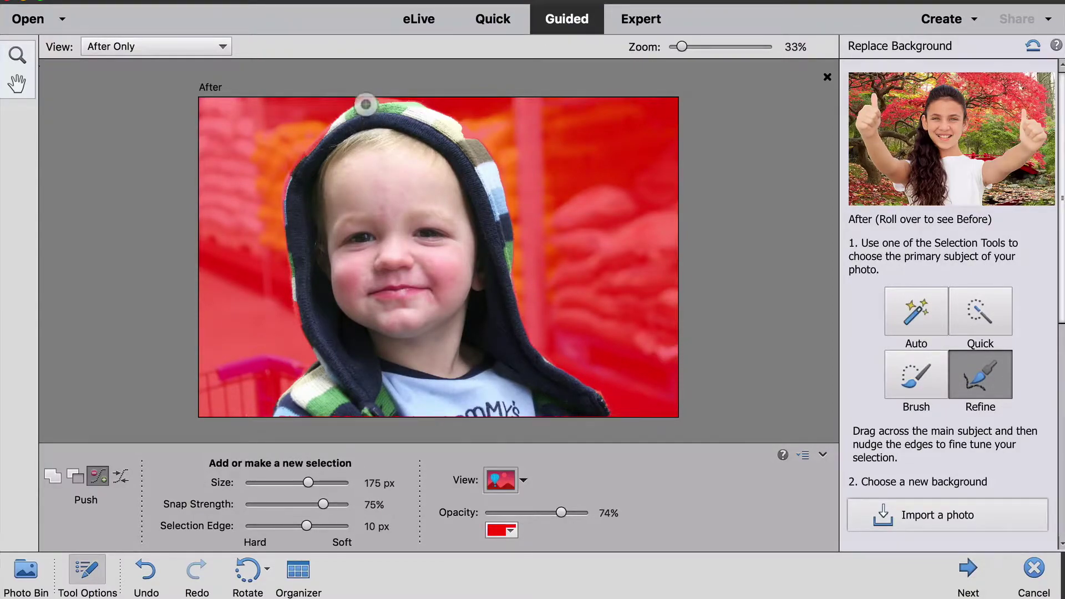
drag(366, 104, 422, 106)
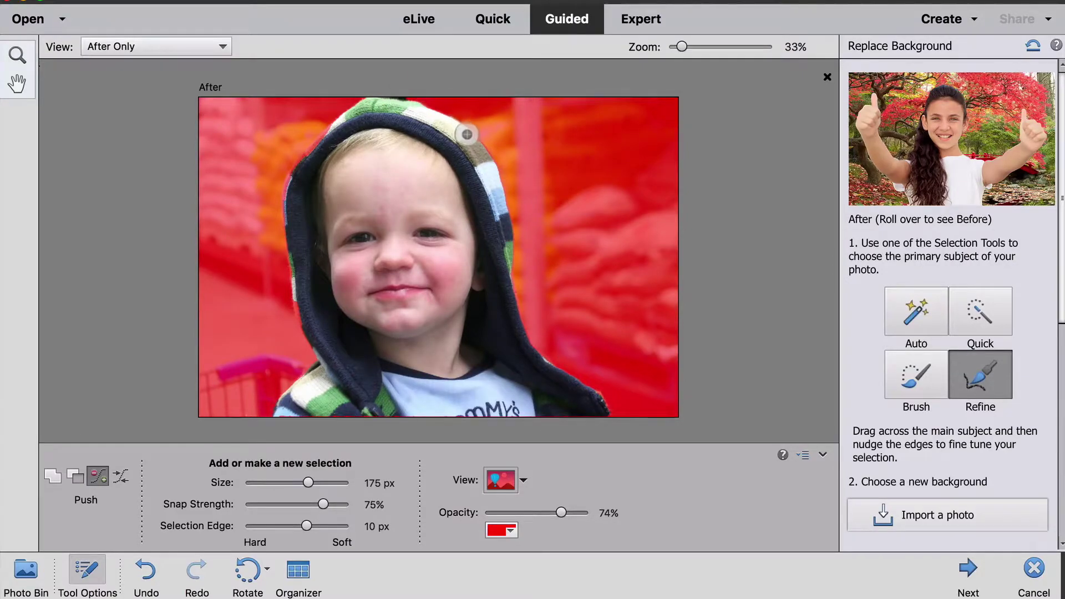
drag(468, 135, 483, 157)
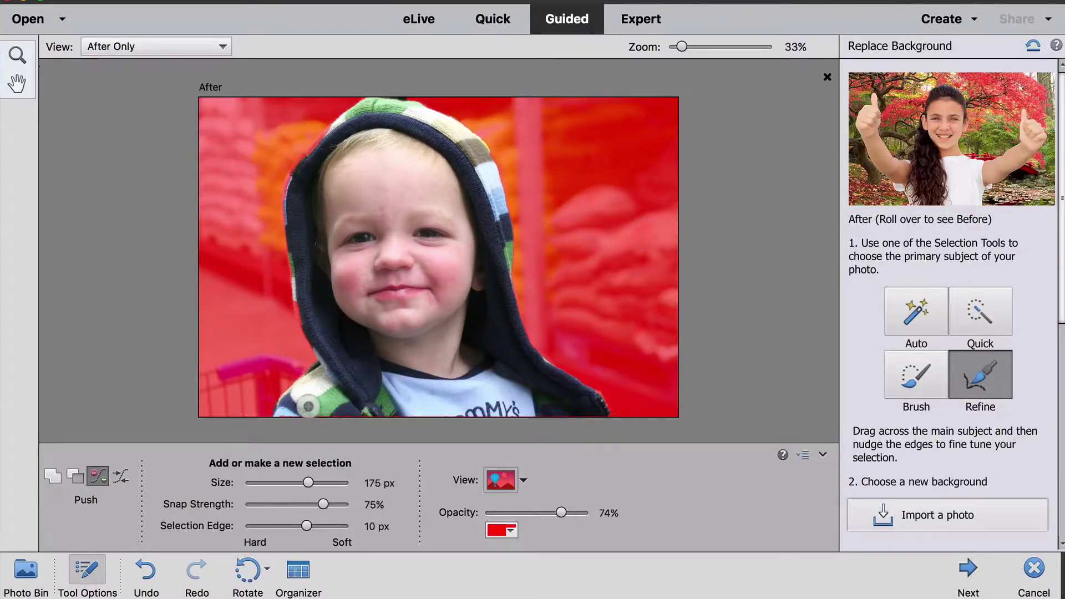
mouse_move(285, 410)
mouse_down()
mouse_move(351, 421)
mouse_move(597, 416)
mouse_move(349, 416)
mouse_up()
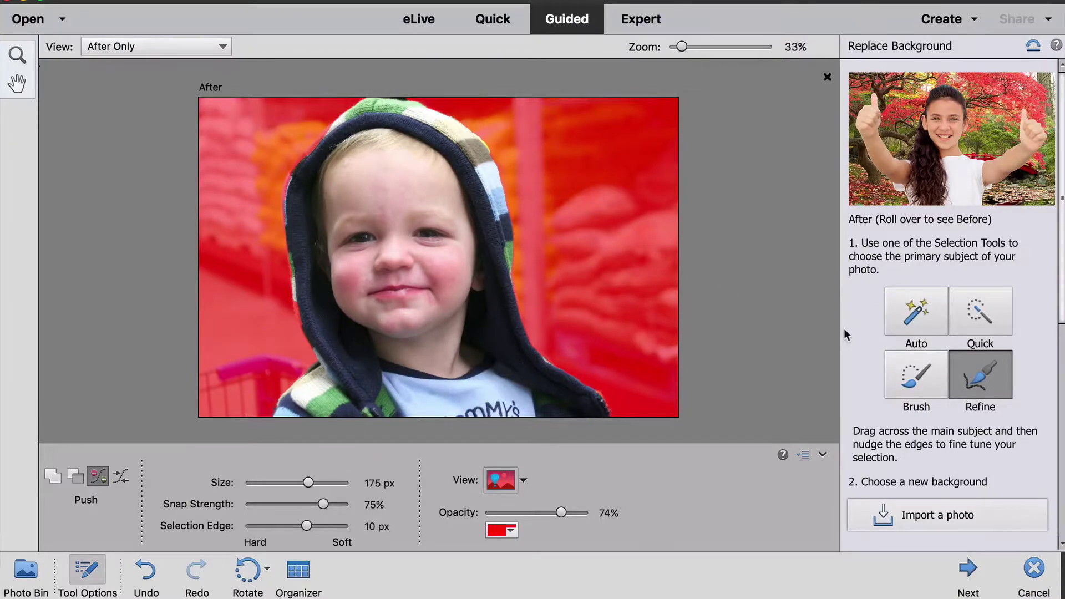
scroll(844, 329, down, 3)
- Remove the store background, leaving the toddler on transparency, and preview presets without choosing one
scroll(844, 328, down, 4)
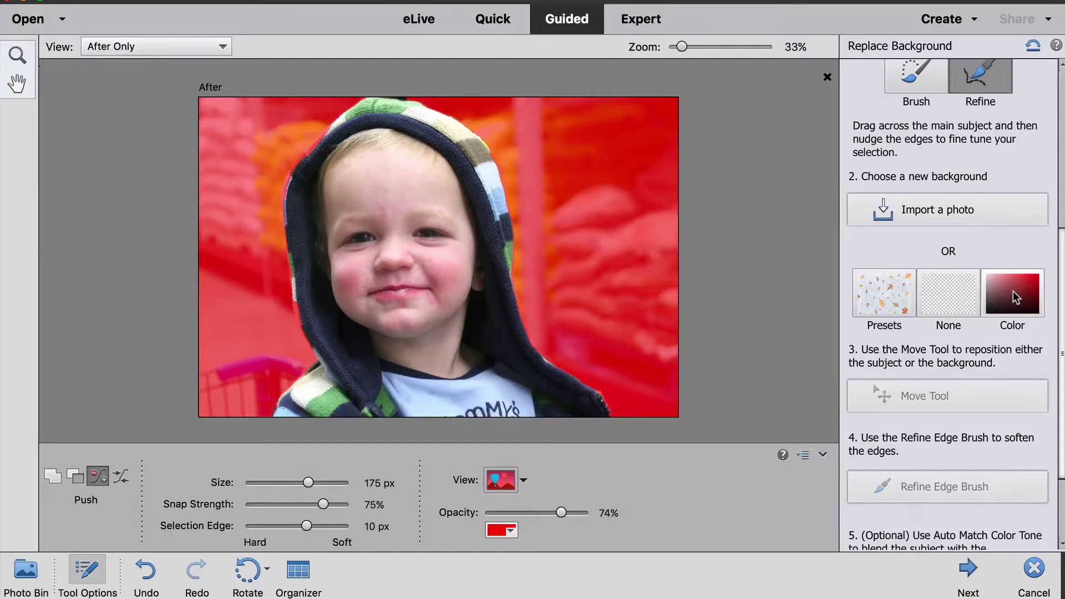
click(958, 296)
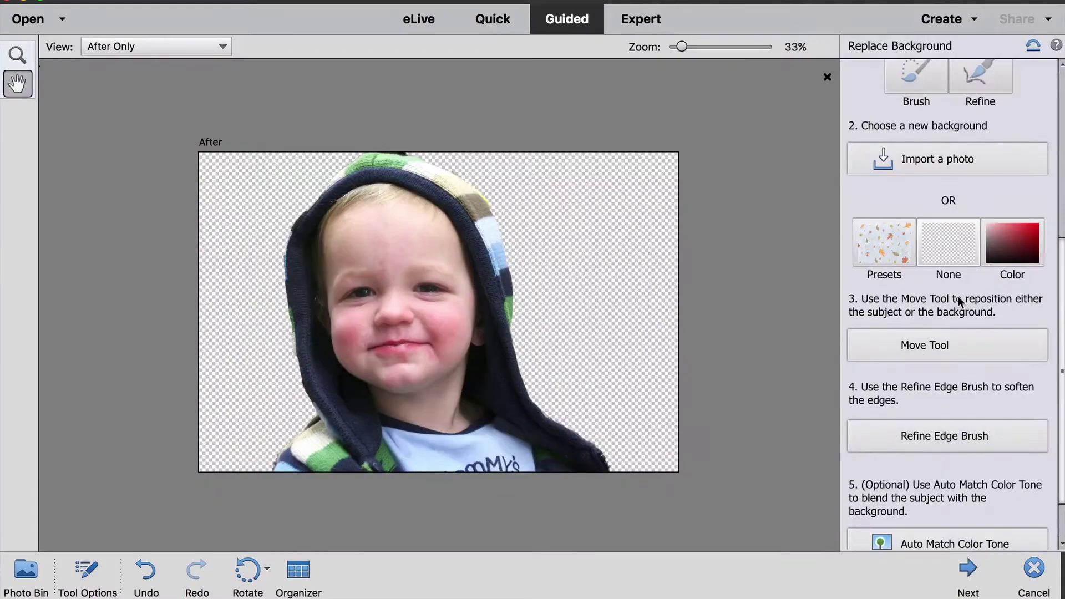
click(876, 237)
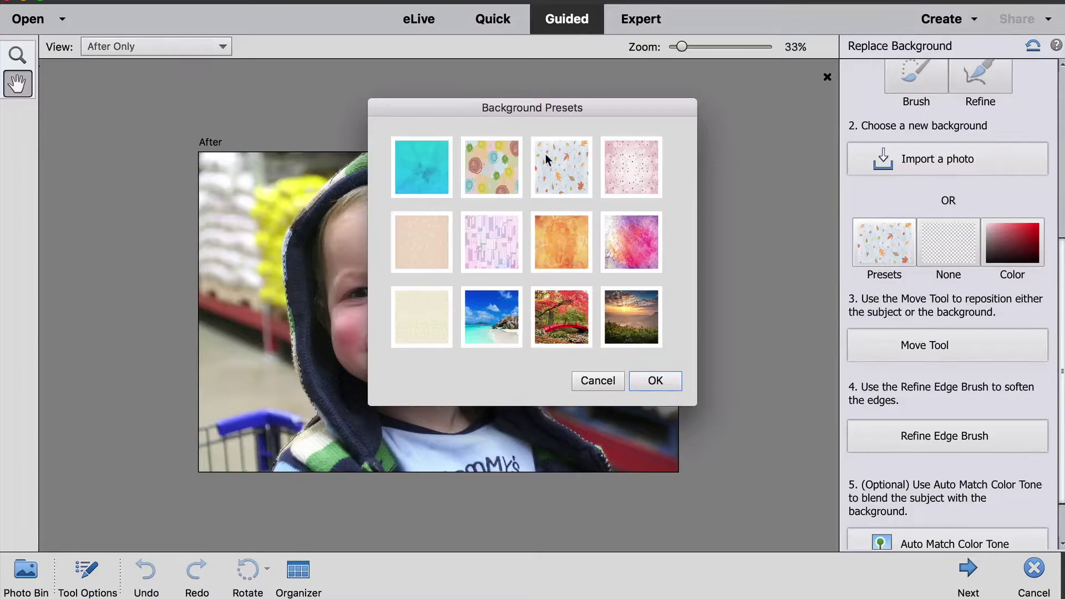
click(487, 229)
click(598, 382)
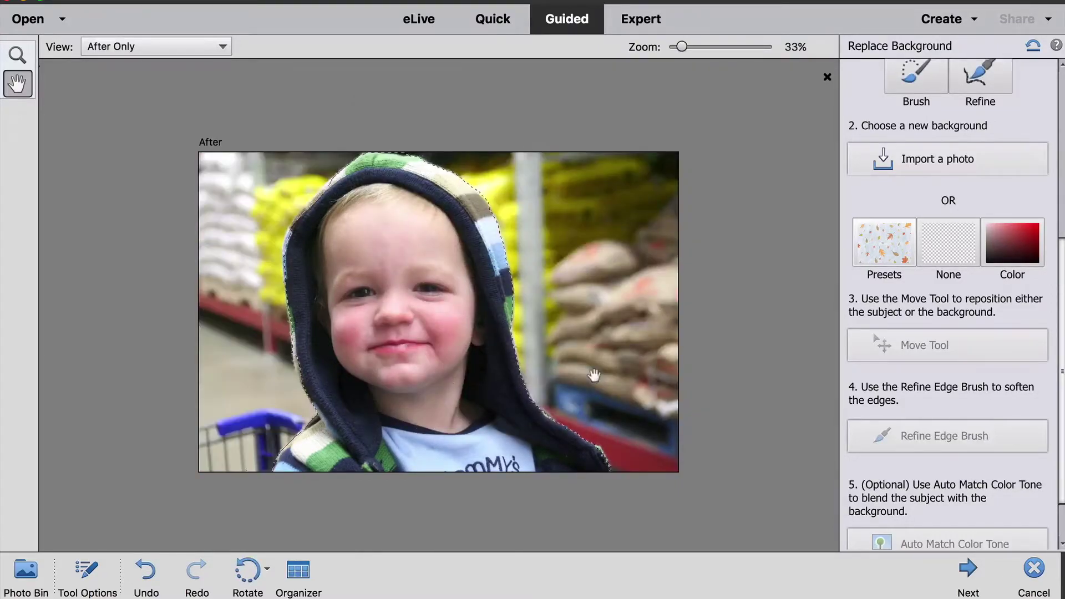
- Import background-1.jpg as the new background behind the toddler
click(940, 159)
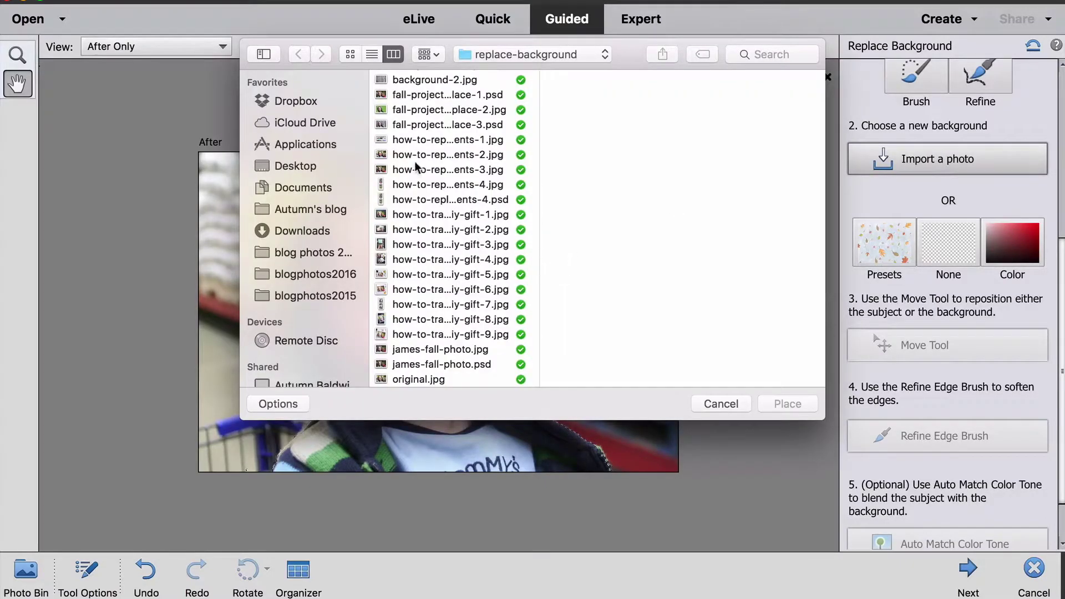
scroll(417, 166, up, 2)
click(419, 79)
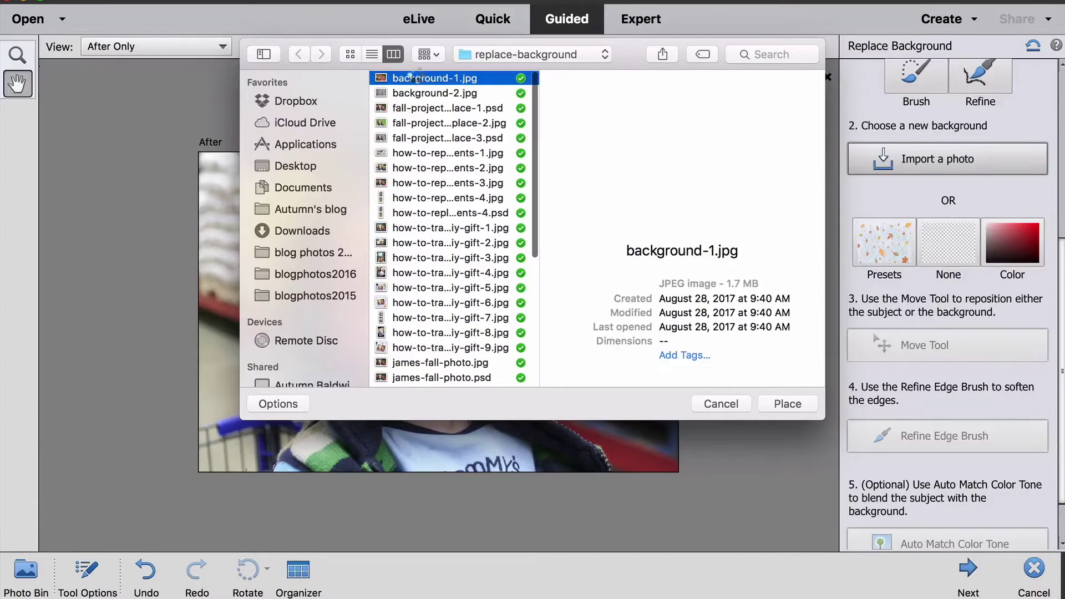
double_click(418, 79)
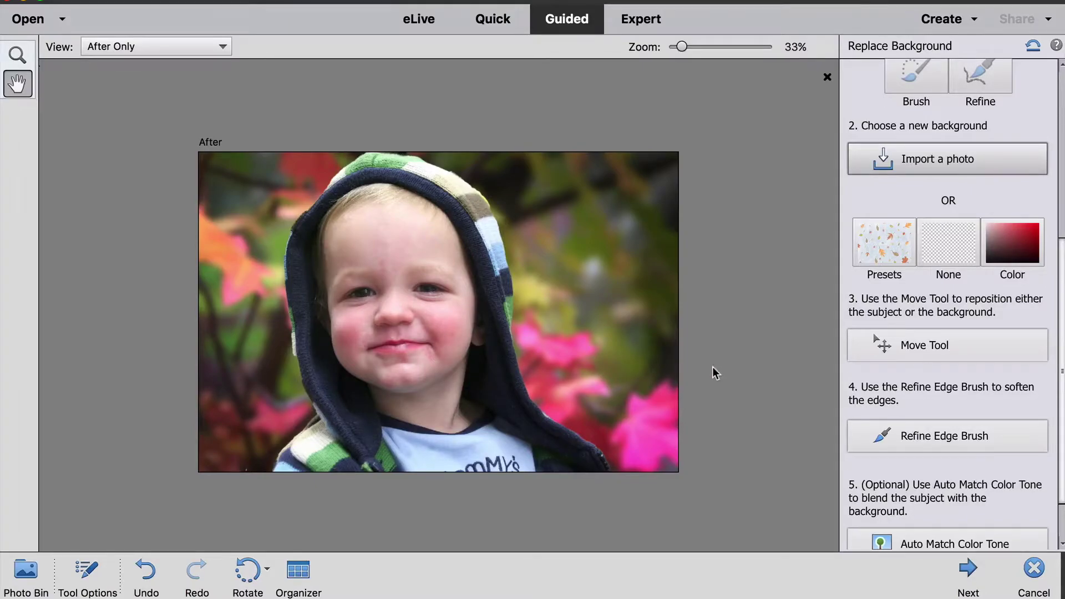
click(906, 344)
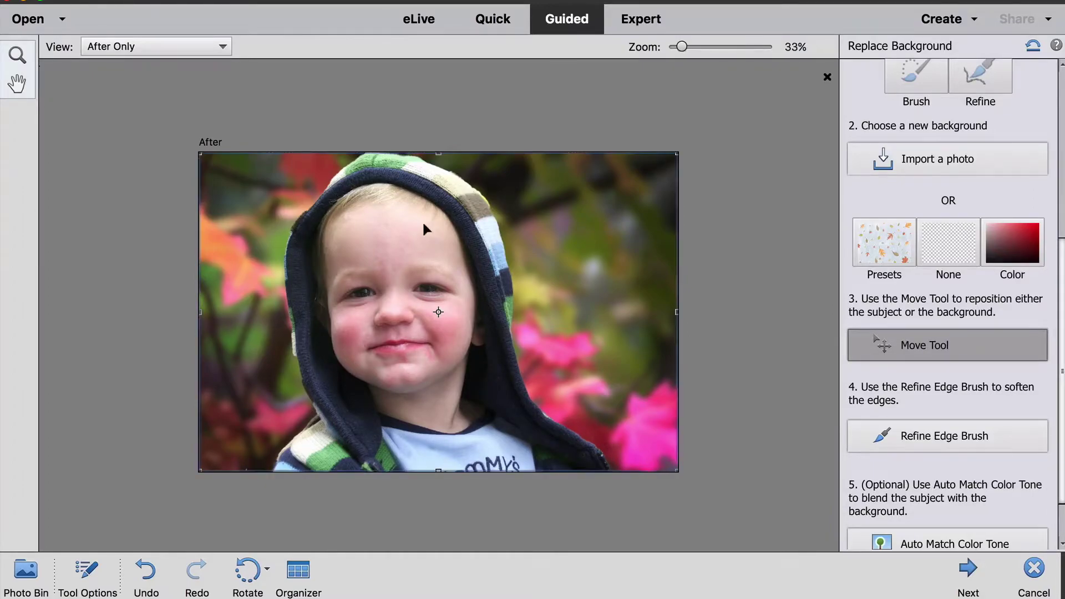
- Shrink the toddler slightly, shift him left over the background, and commit the transform
drag(412, 234, 434, 234)
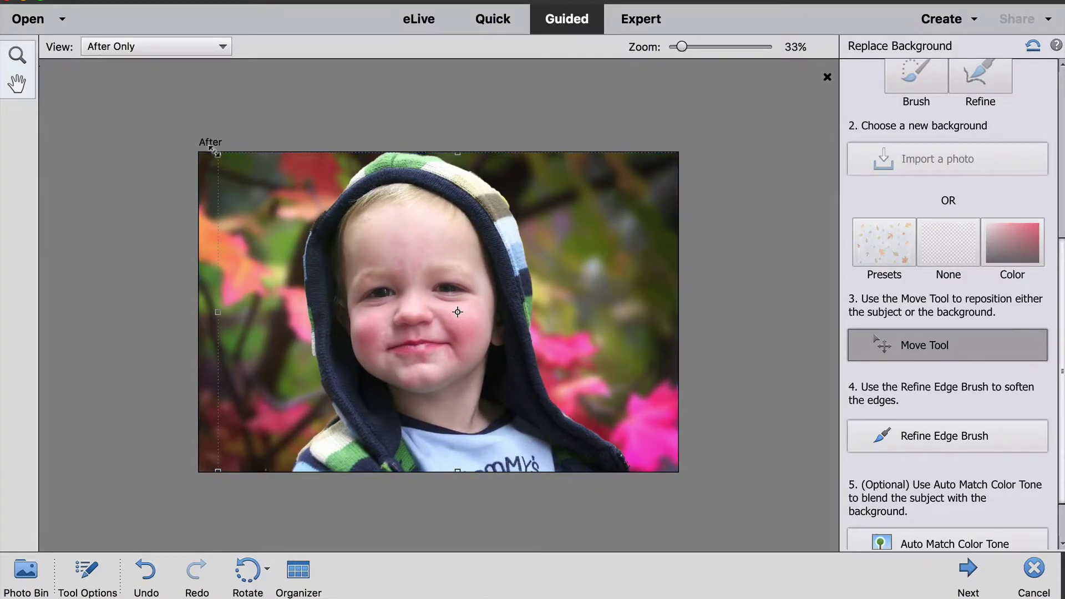
drag(216, 151, 276, 191)
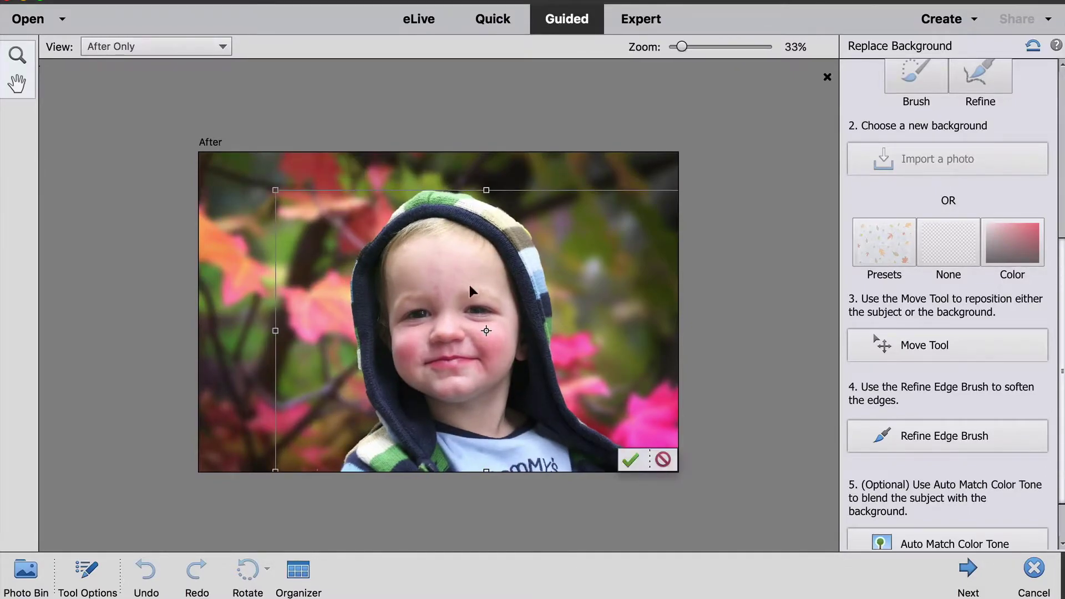
drag(471, 300, 430, 298)
click(598, 459)
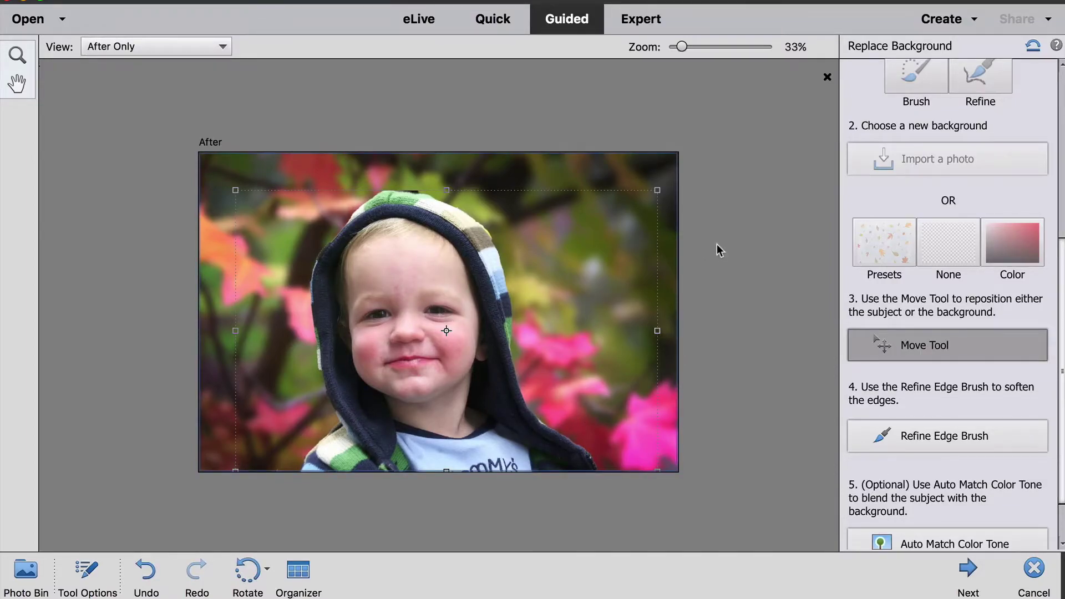
scroll(924, 303, down, 1)
scroll(923, 304, down, 3)
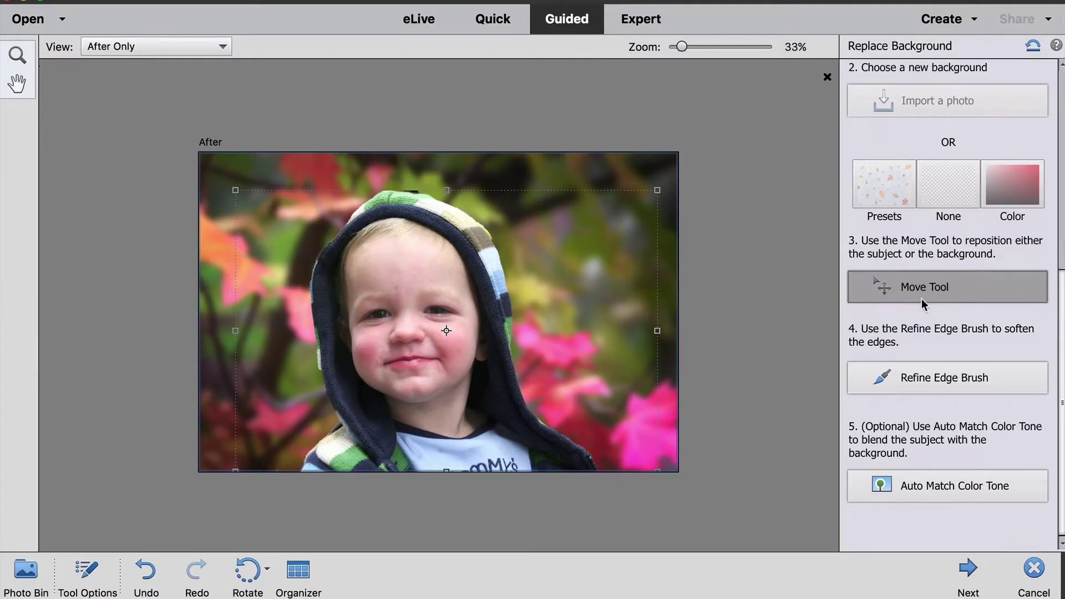
- Zoom to 78% and set the Refine Edge Brush to Subtract with a larger size
click(925, 382)
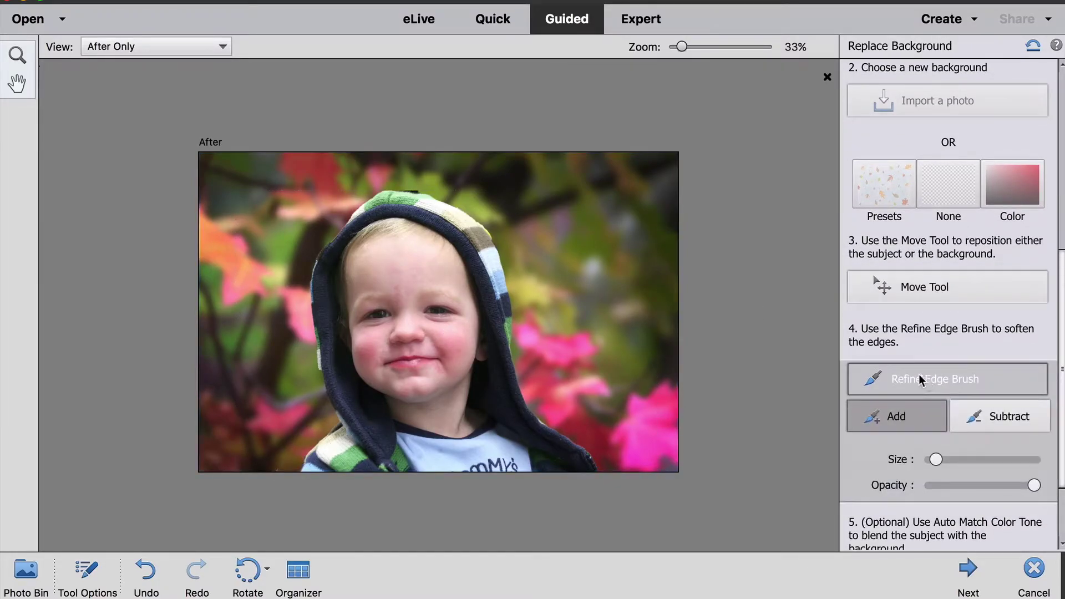
drag(682, 47, 702, 48)
scroll(438, 311, up, 5)
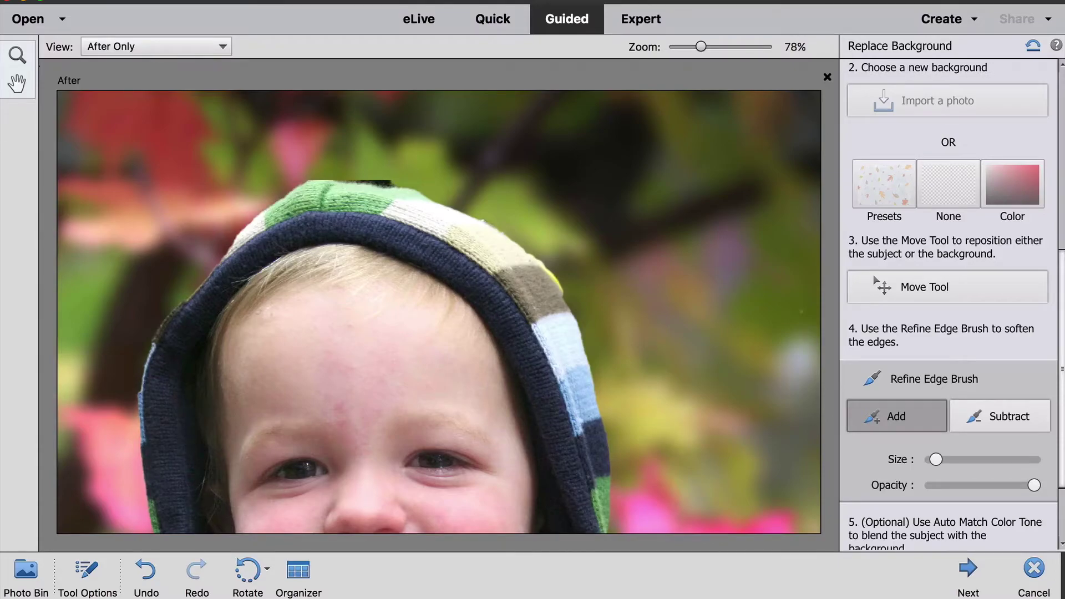
click(971, 427)
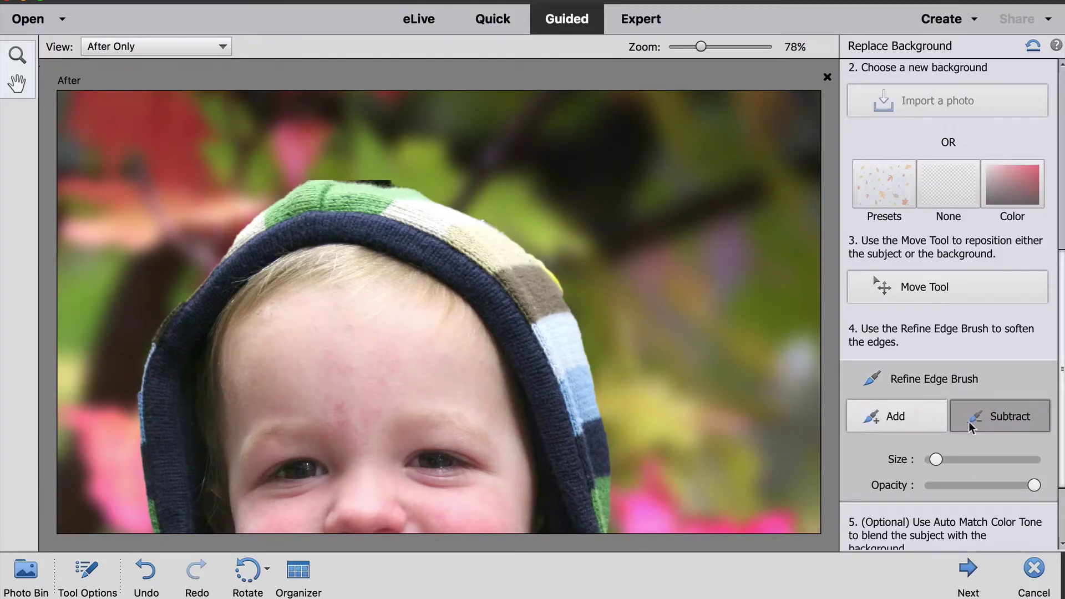
drag(948, 459, 957, 460)
- Erase the dark and yellow-green fringe along the hood's top and left edges
drag(395, 180, 350, 183)
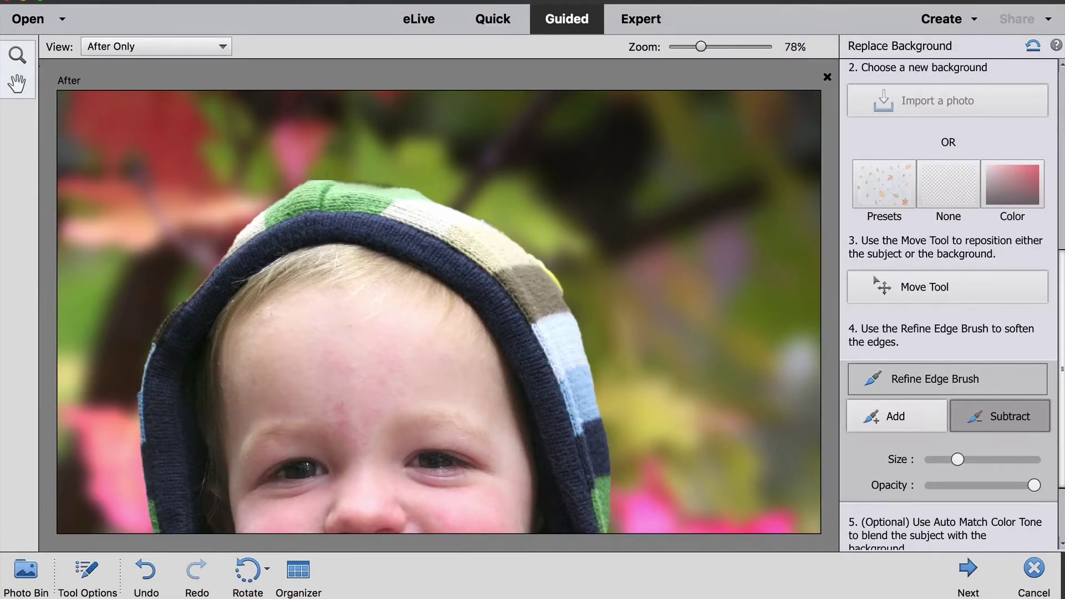
drag(374, 181, 396, 182)
drag(524, 239, 572, 303)
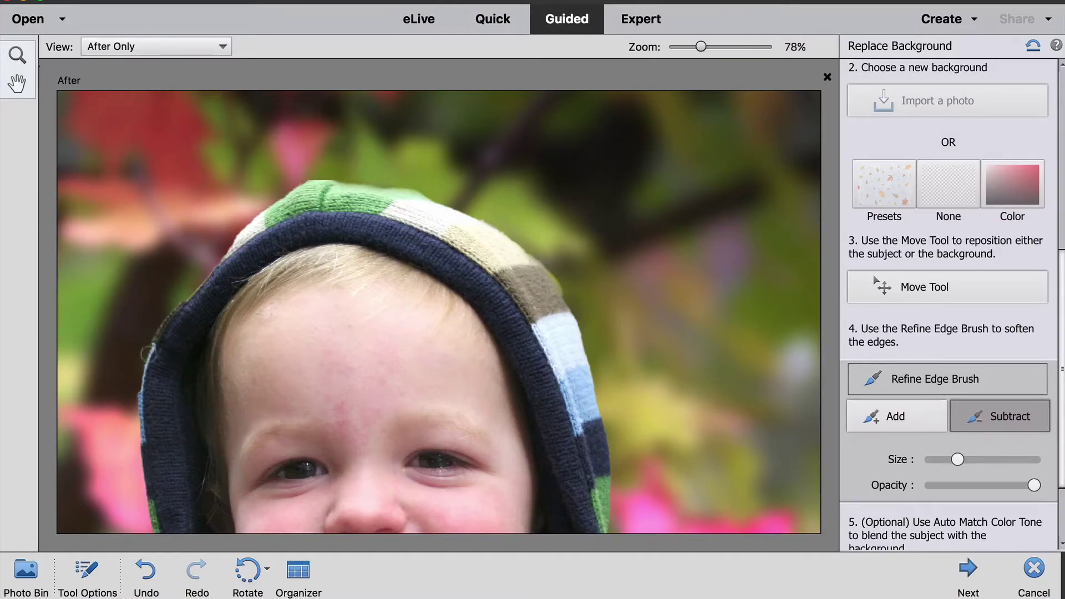
mouse_move(133, 426)
mouse_down()
mouse_move(136, 445)
mouse_move(157, 331)
mouse_move(172, 317)
mouse_move(134, 374)
mouse_move(154, 335)
mouse_up()
- Restore detail on the hood's left edge, then remove the remaining dark fringe atop it
click(914, 412)
mouse_move(170, 381)
mouse_down()
mouse_move(142, 394)
mouse_move(184, 296)
mouse_move(234, 246)
mouse_up()
key(alt)
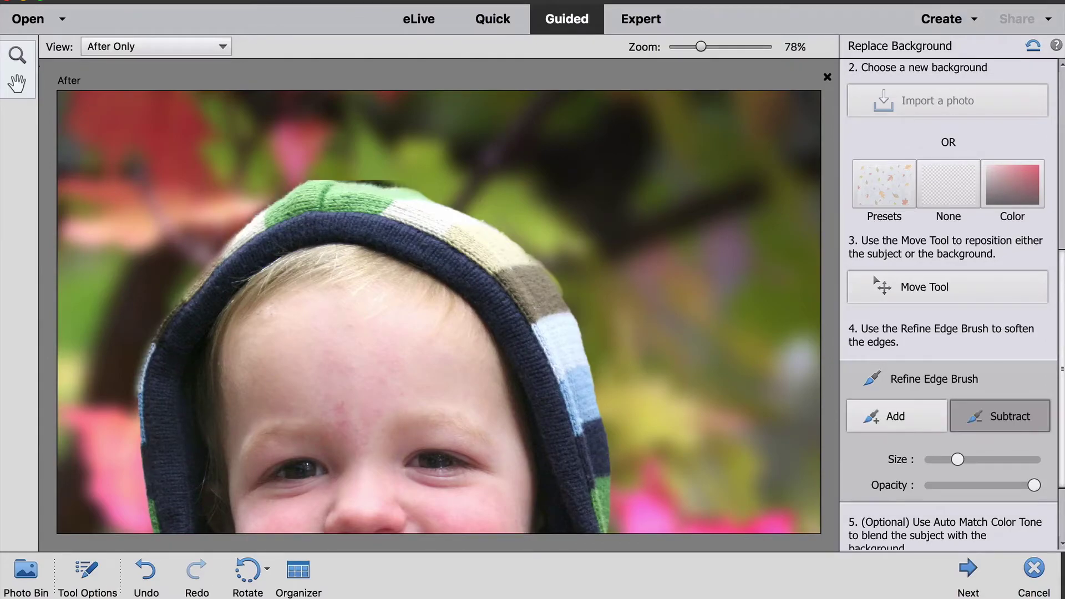
drag(401, 175, 362, 183)
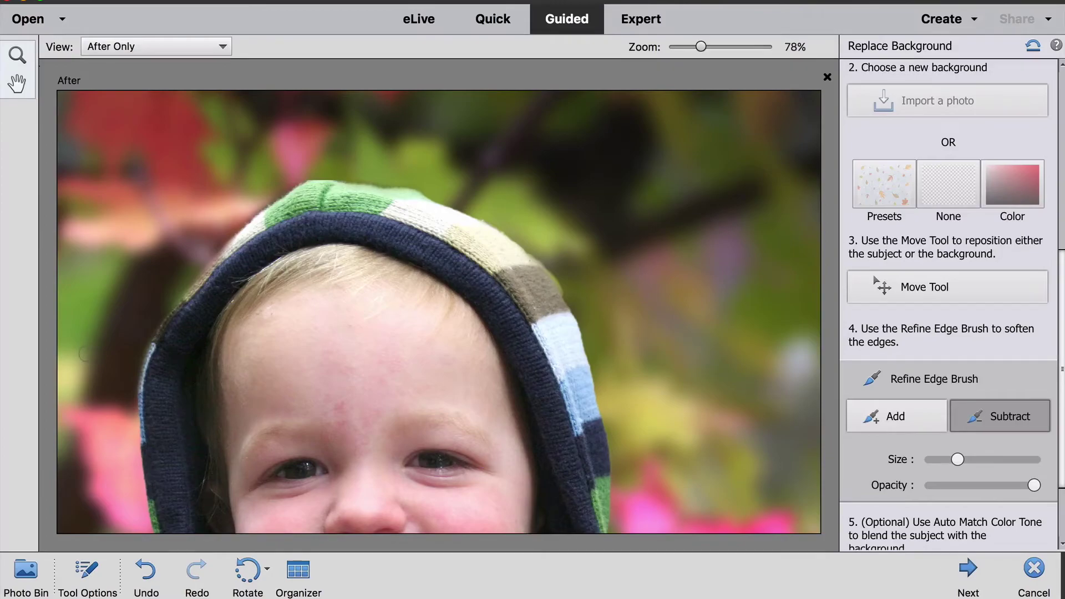
key(super+minus)
key(super+minus)
key(super+minus)
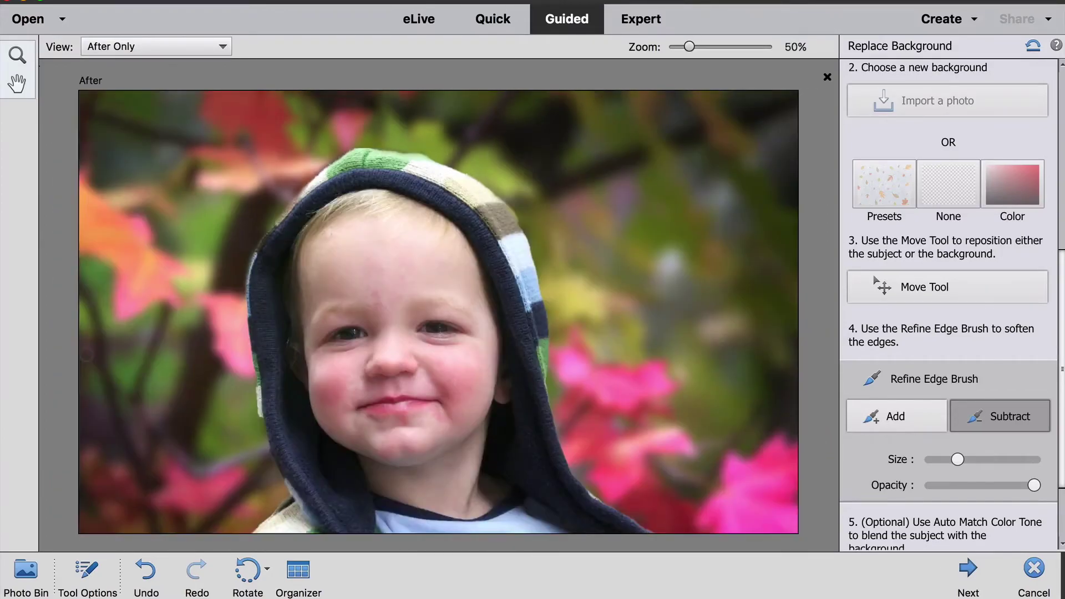
- Zoom to 50% and apply Auto Match Color Tone to the toddler
key(super+equal)
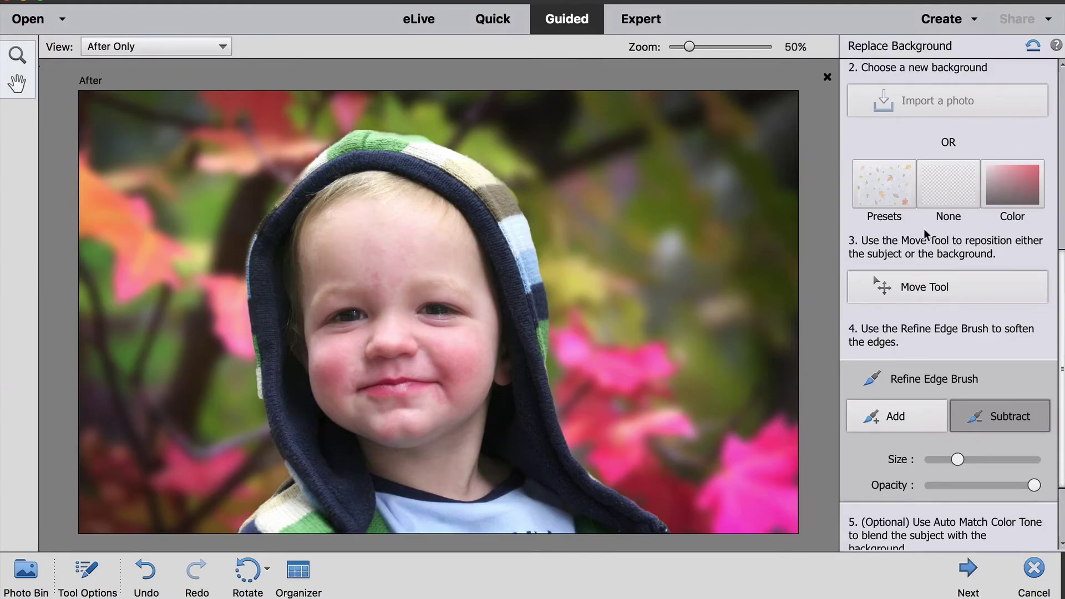
scroll(925, 234, down, 3)
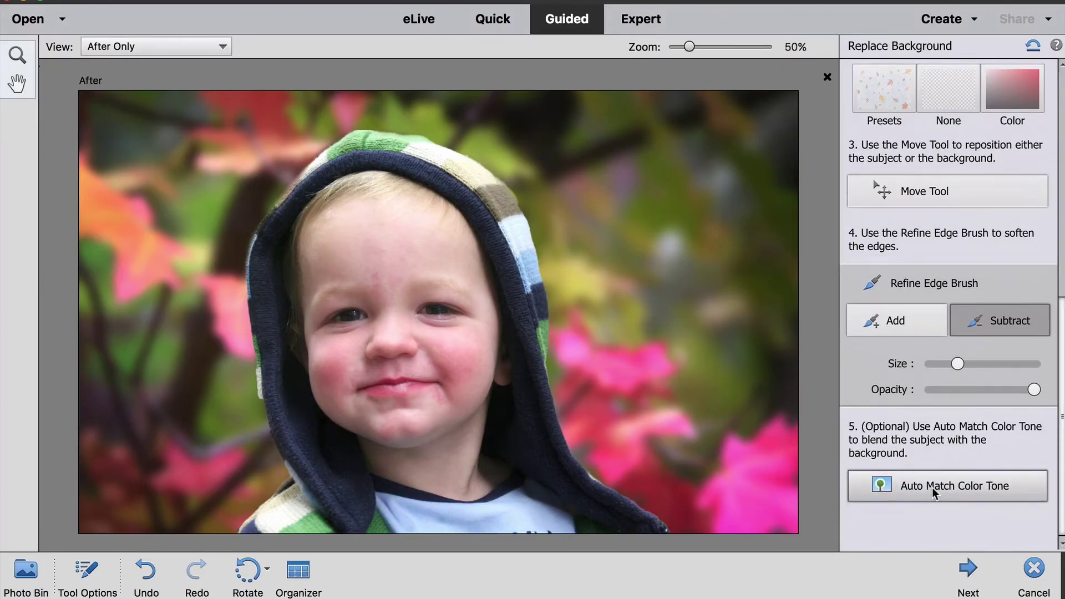
click(932, 487)
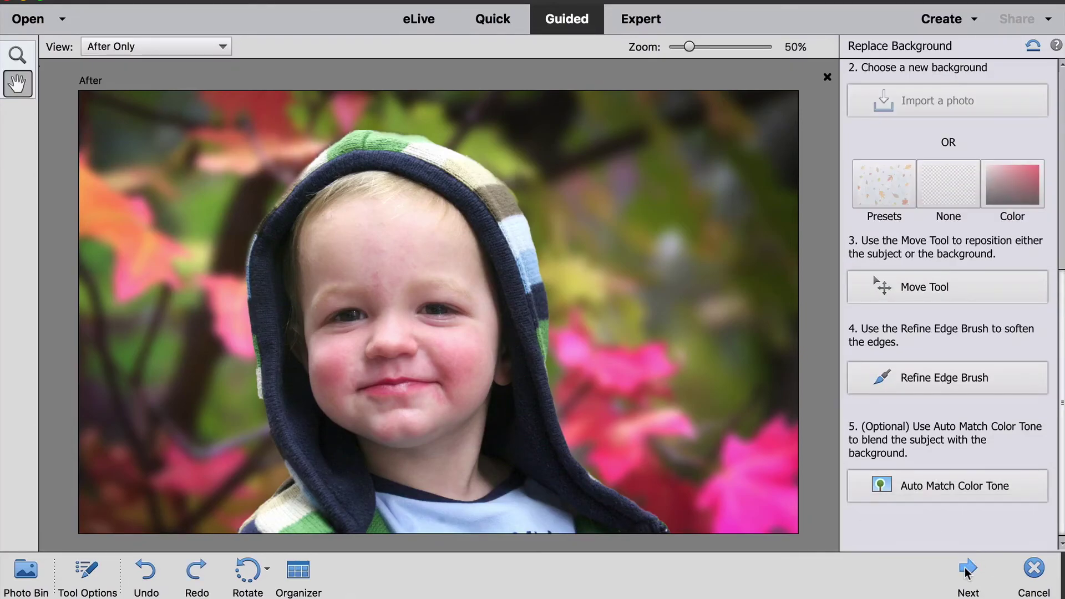
- Advance to the guided edit's final screen with Save, Continue Editing and Share options
click(966, 571)
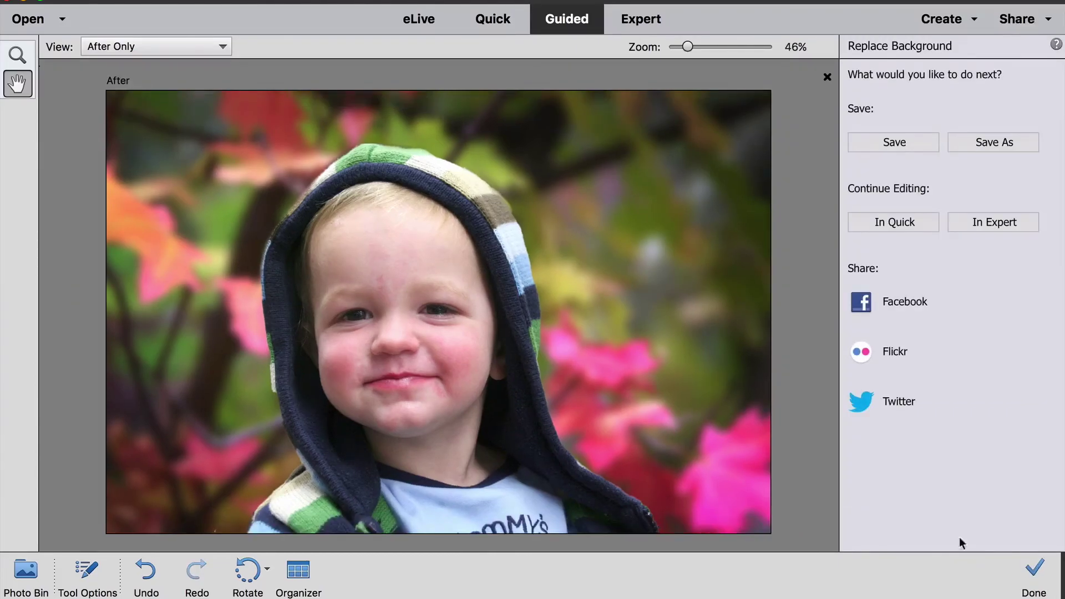